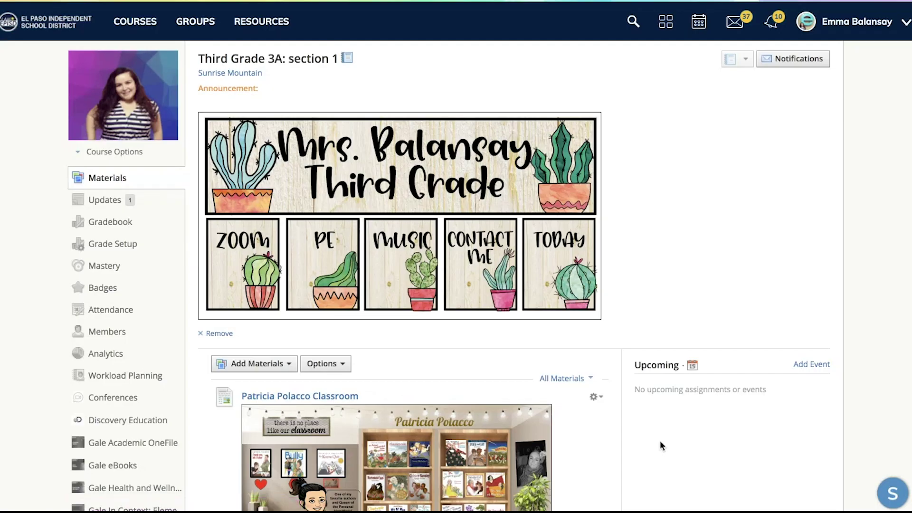
# Step: Follow the Choice Board's SUBMIT link to the empty Submit Choice Board Assignment album, then return
pyautogui.scroll(-3, 661, 446)
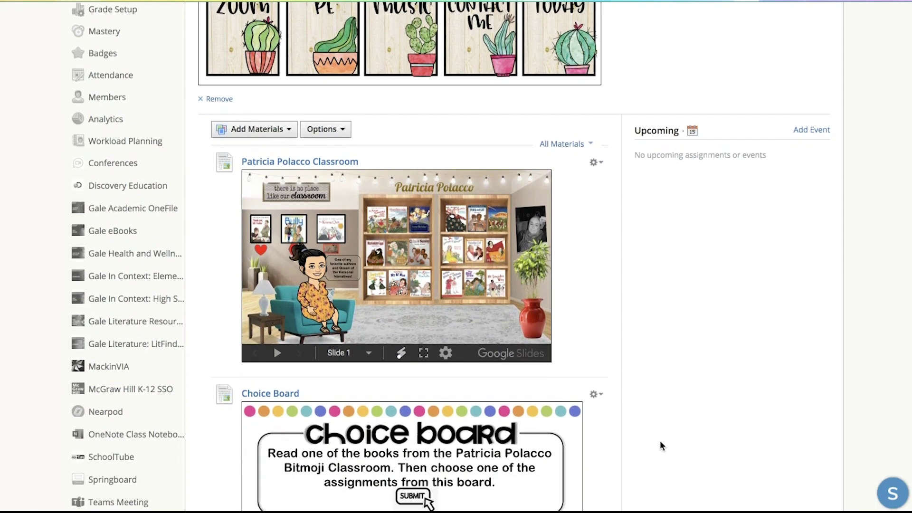
pyautogui.scroll(-2, 660, 443)
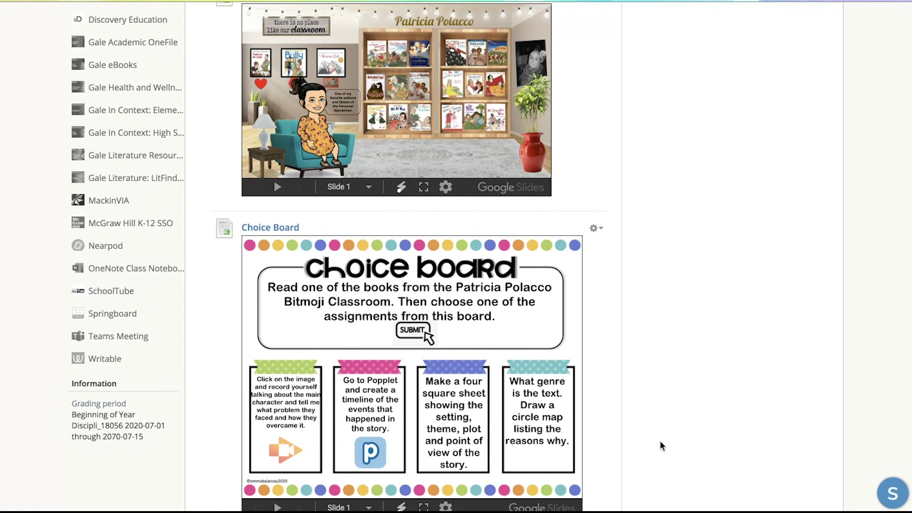
pyautogui.scroll(1, 662, 445)
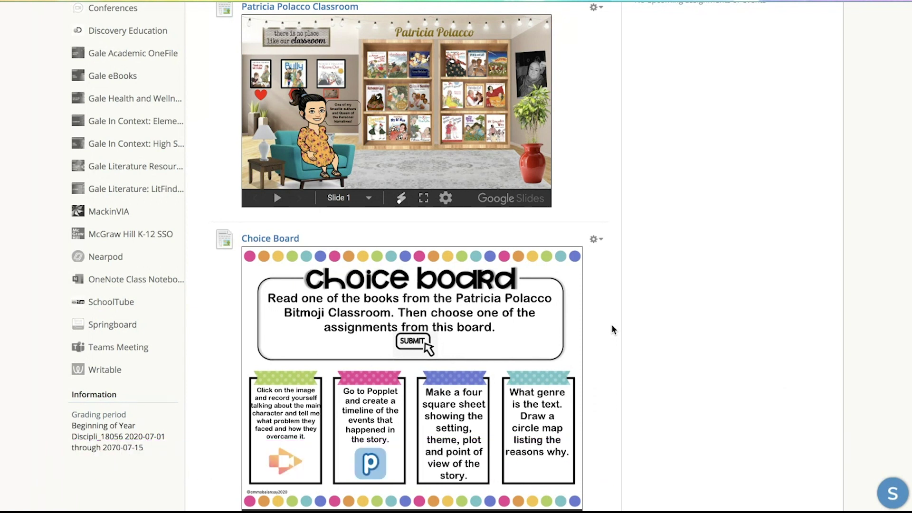
pyautogui.scroll(-3, 612, 324)
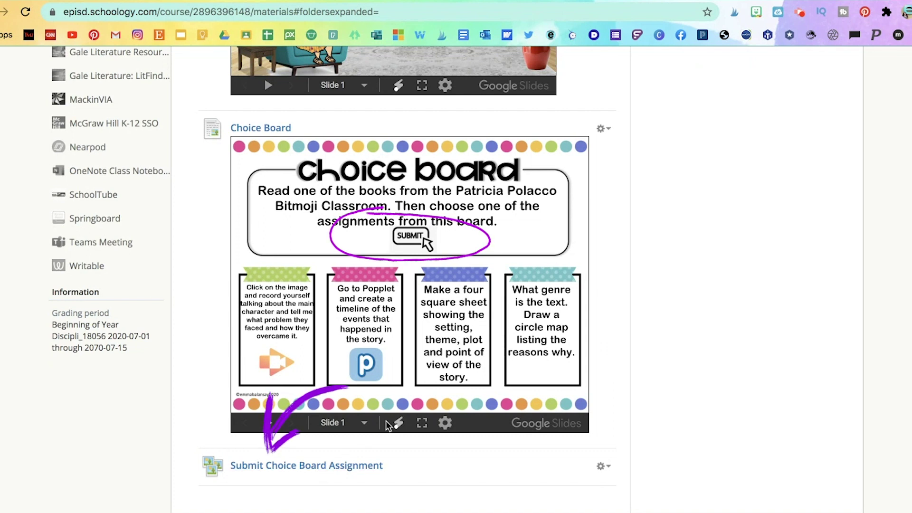
pyautogui.click(410, 243)
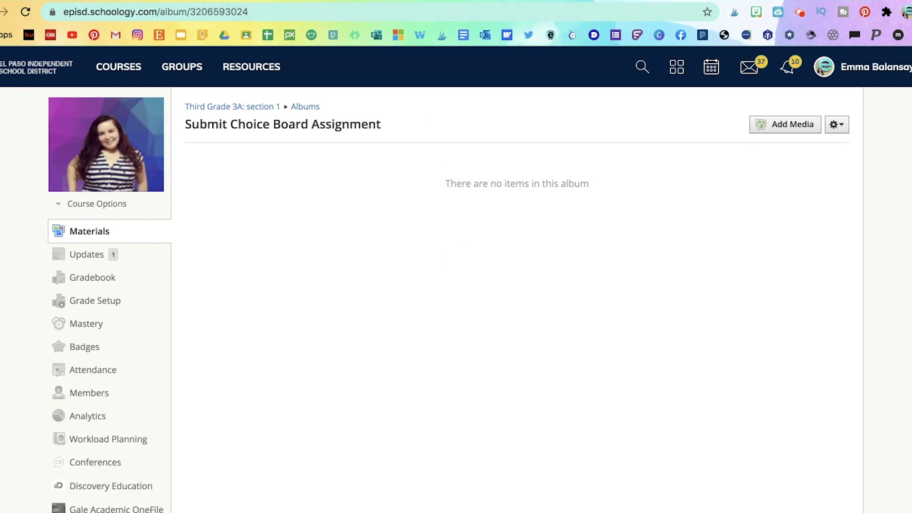
pyautogui.hotkey('alt', 'Left')
pyautogui.scroll(6, 774, 390)
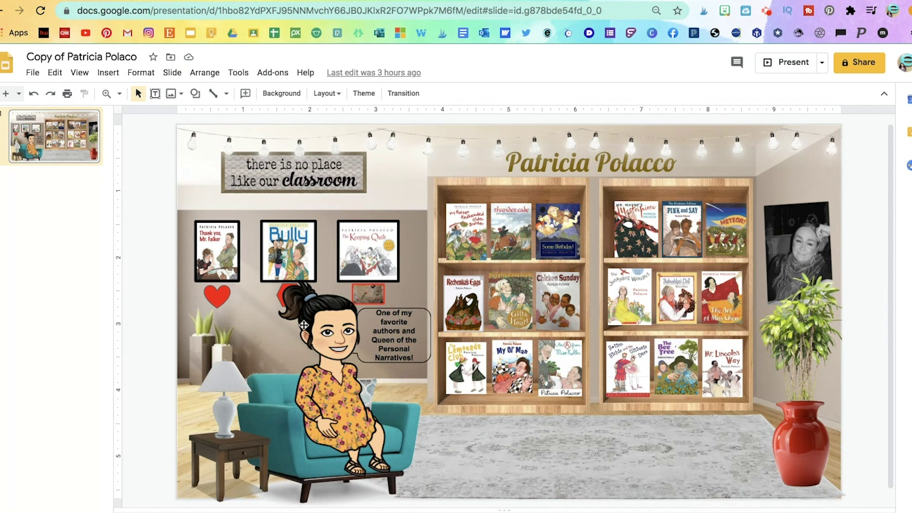
# Step: Delete the chair Bitmoji and insert a recent sticker from the Bitmoji extension
pyautogui.click(326, 338)
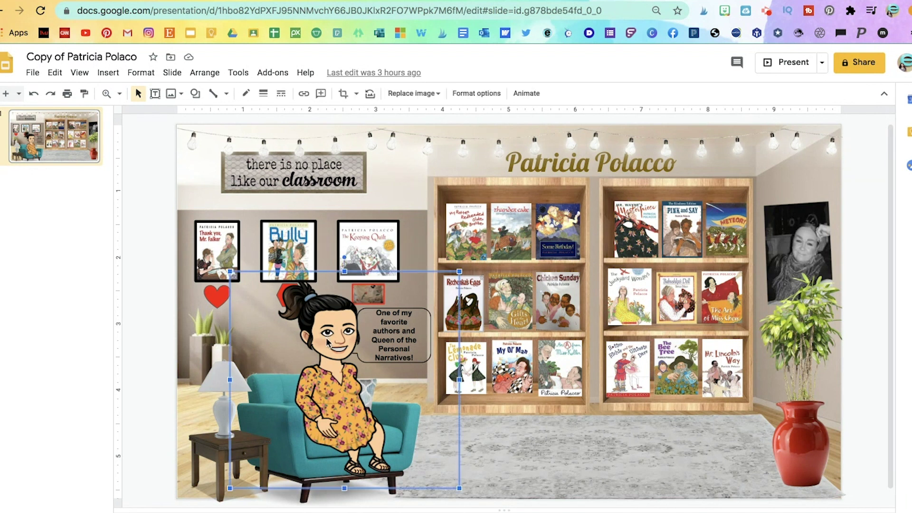
pyautogui.press('Delete')
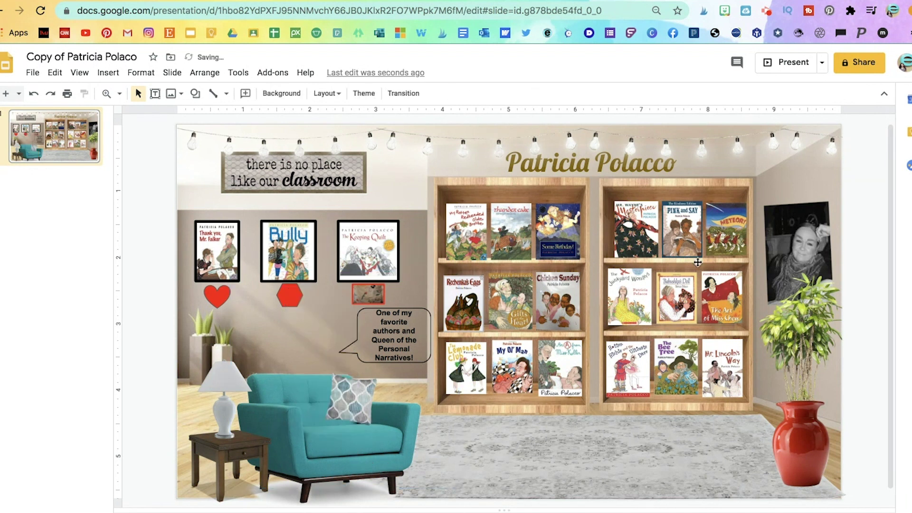
pyautogui.click(725, 14)
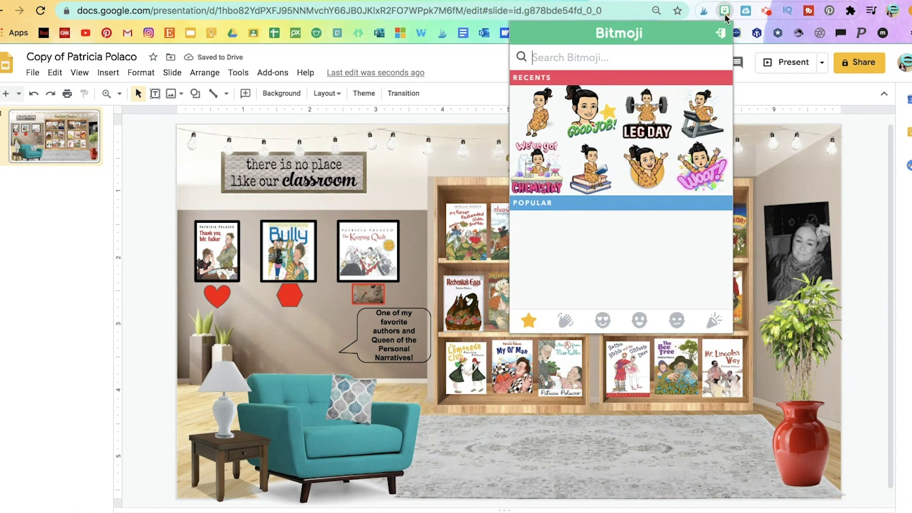
pyautogui.moveTo(556, 98); pyautogui.dragTo(353, 394)
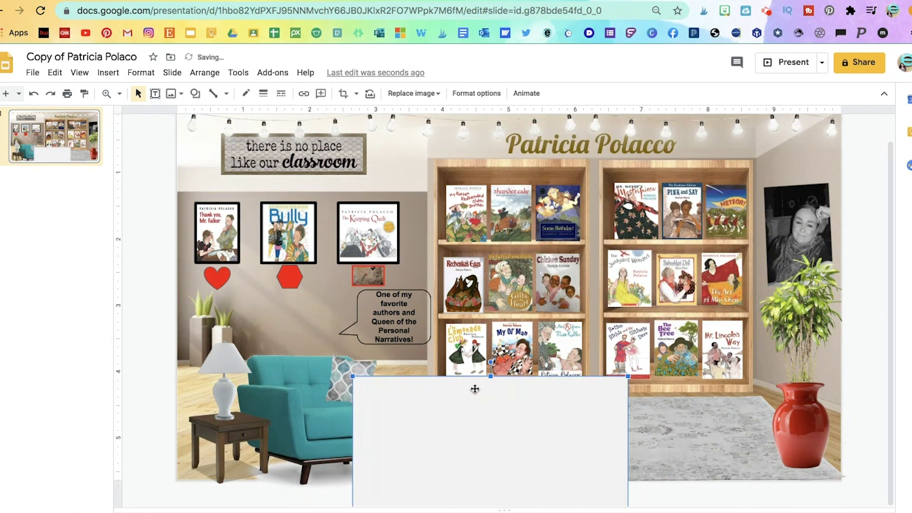
# Step: Resize the new Bitmoji and place it sitting in the teal chair
pyautogui.moveTo(558, 416); pyautogui.dragTo(529, 234)
pyautogui.moveTo(602, 191); pyautogui.dragTo(517, 260)
pyautogui.moveTo(322, 363); pyautogui.dragTo(745, 375)
pyautogui.moveTo(666, 352); pyautogui.dragTo(374, 361)
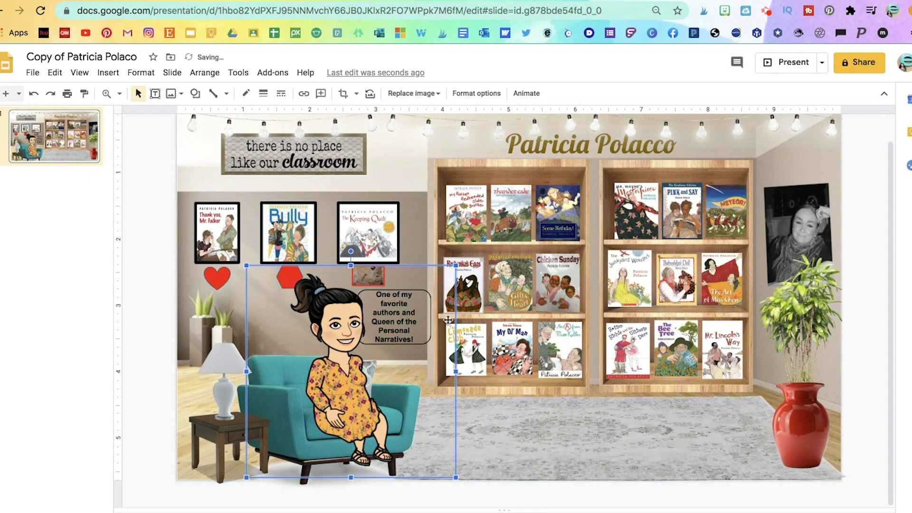
pyautogui.click(33, 74)
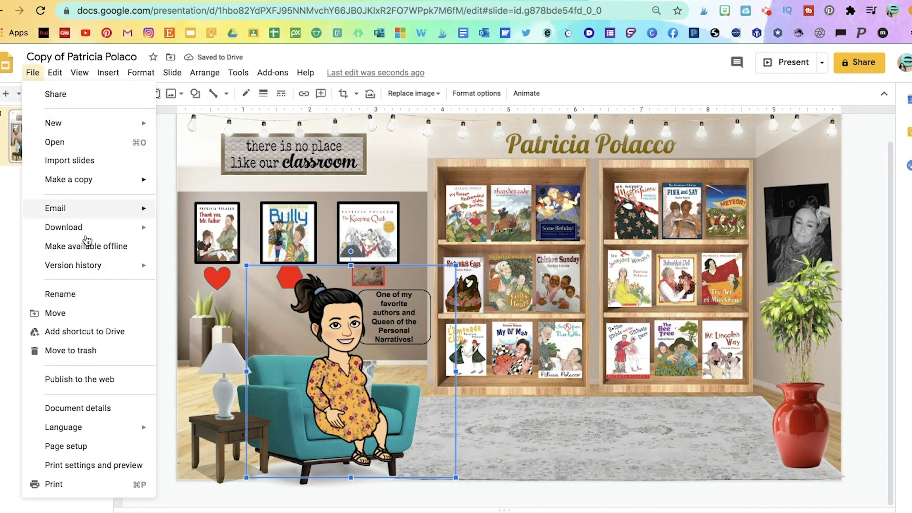
# Step: Publish the slides to the web and copy the Embed code at Small (480x299) size
pyautogui.click(85, 379)
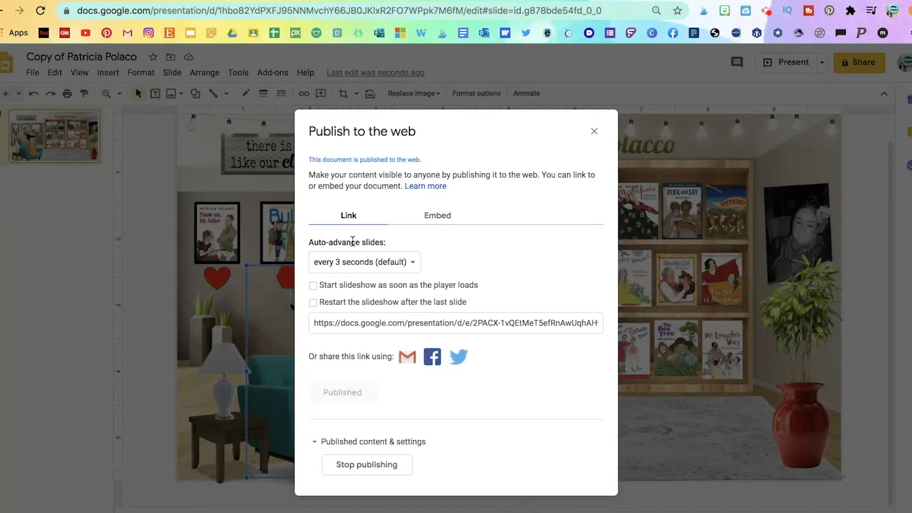
pyautogui.click(445, 220)
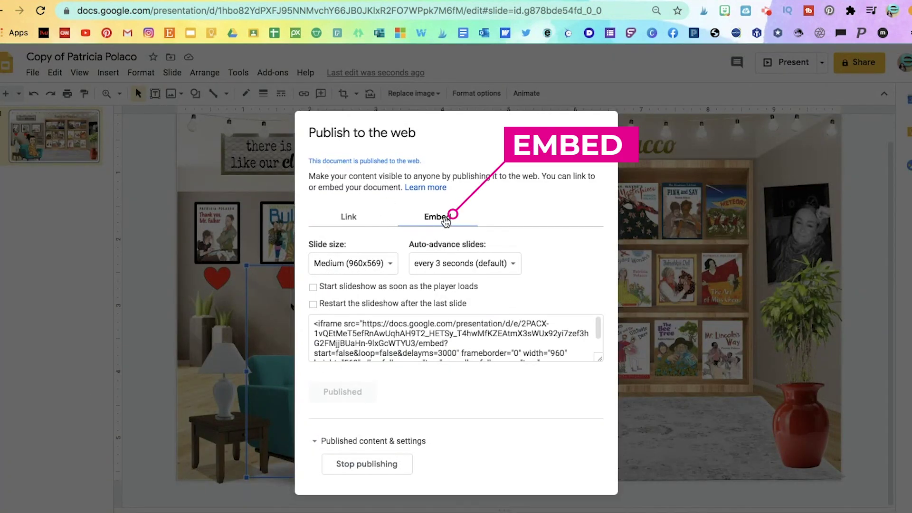
pyautogui.click(391, 270)
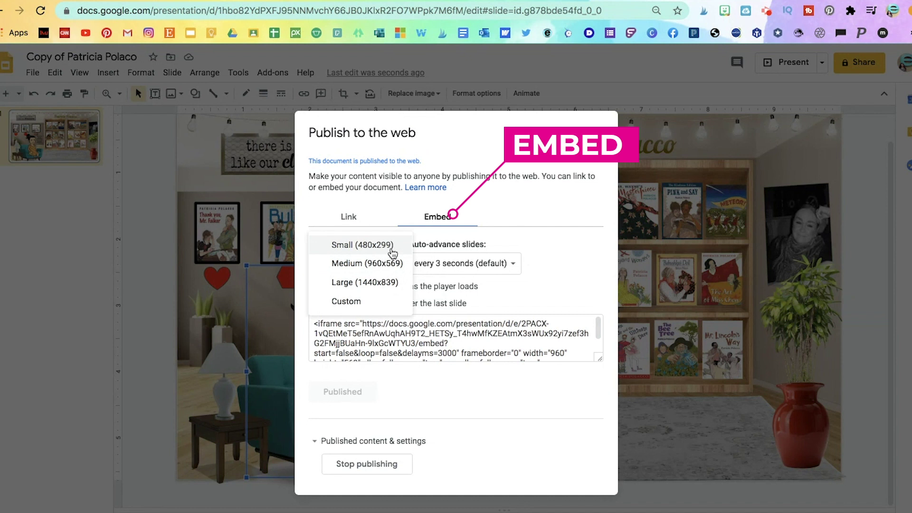
pyautogui.click(392, 251)
pyautogui.click(372, 328)
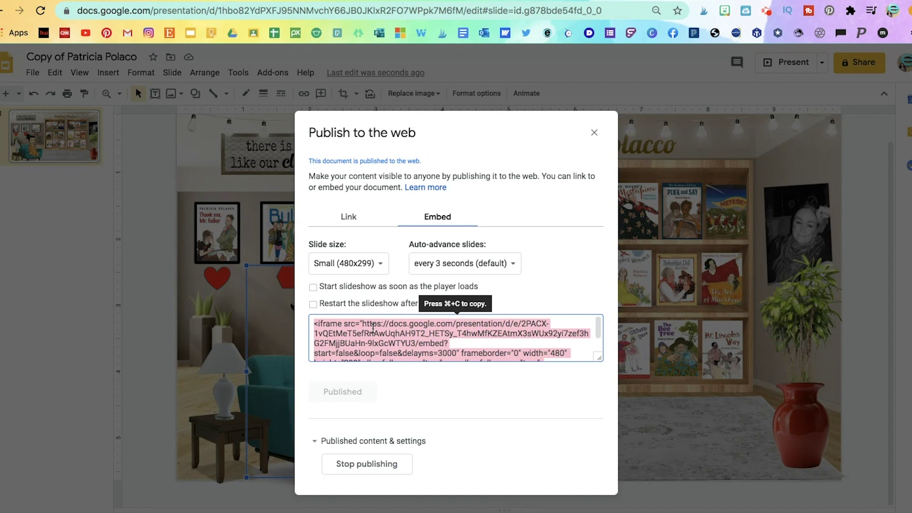
pyautogui.press('super+c')
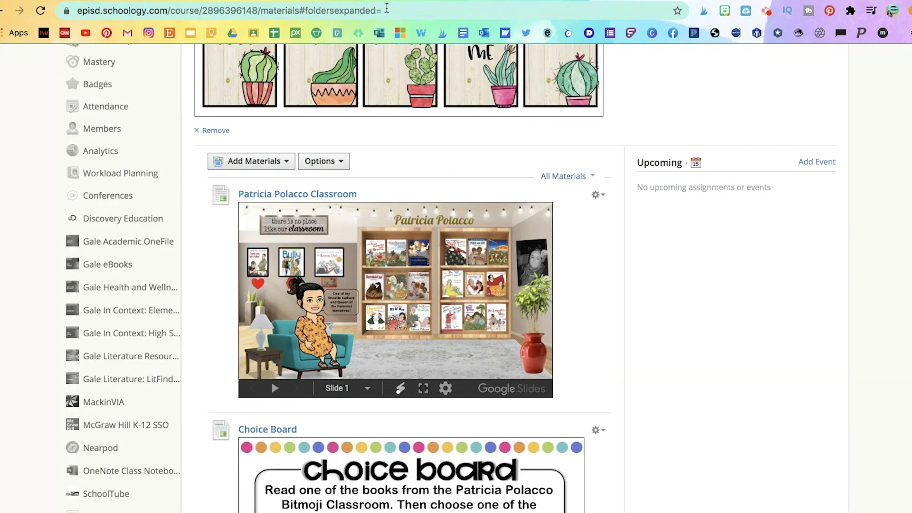
# Step: Create a new course page titled 'Bitmoji'
pyautogui.click(265, 161)
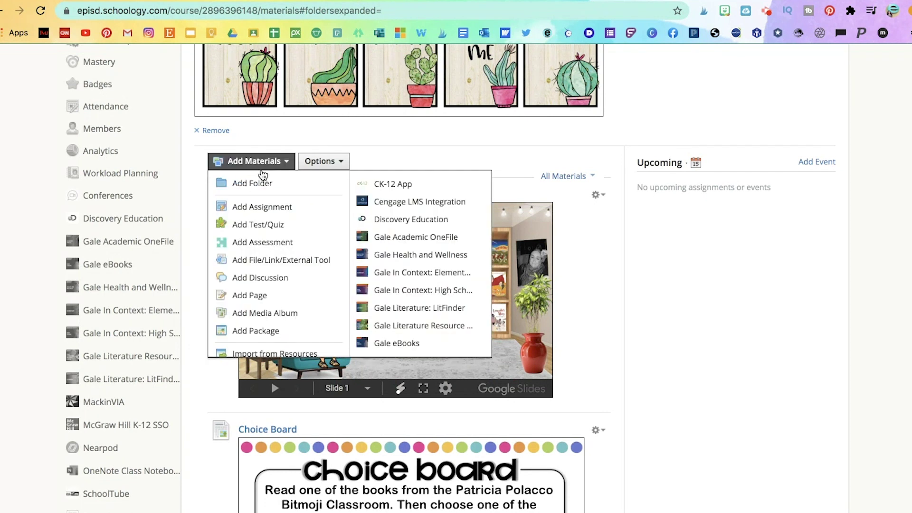
pyautogui.click(269, 290)
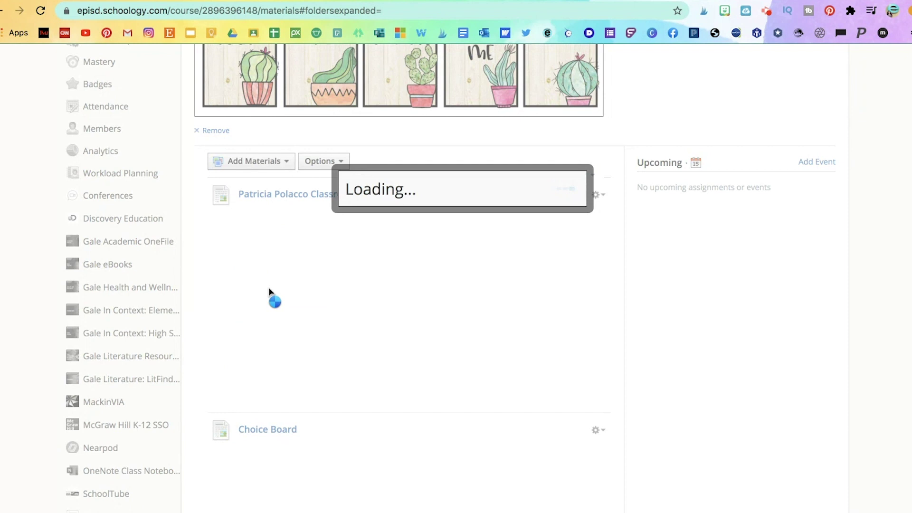
pyautogui.write('Bitmoji')
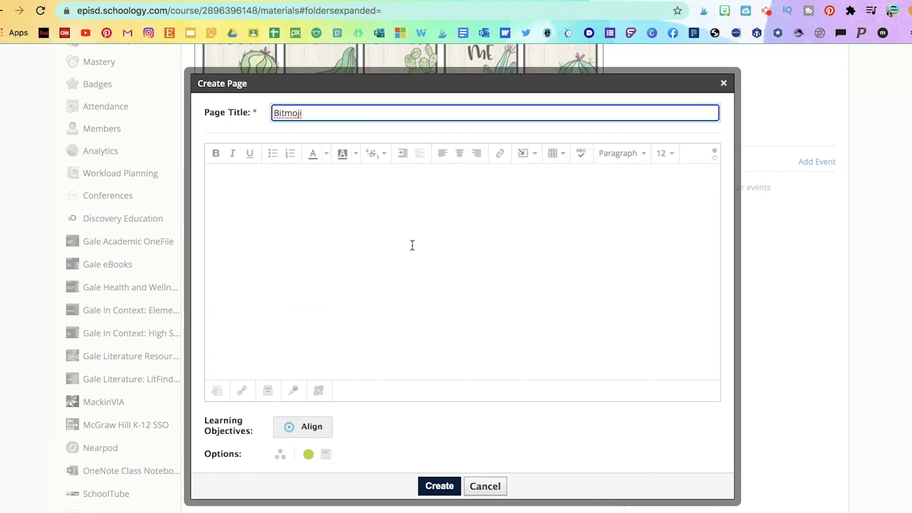
# Step: Paste the slides' iframe embed code into the page body as HTML and set it to display inline
pyautogui.click(528, 284)
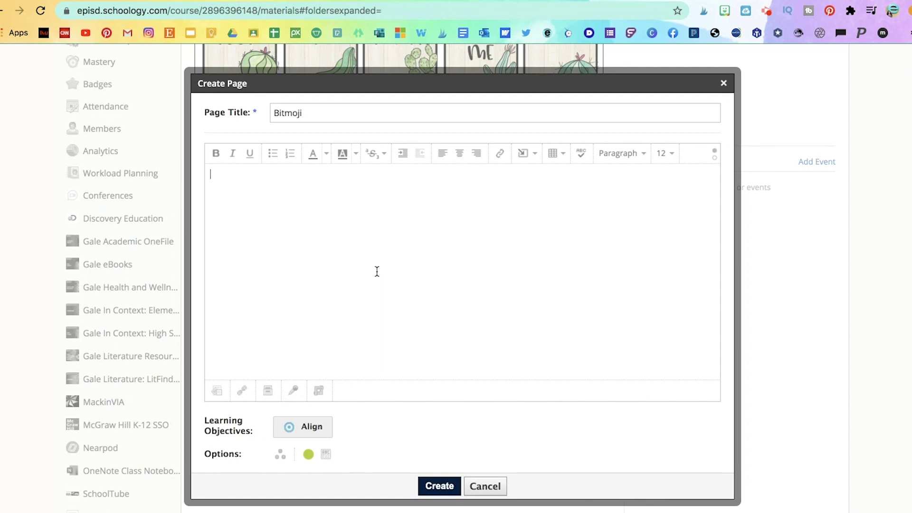
pyautogui.click(715, 157)
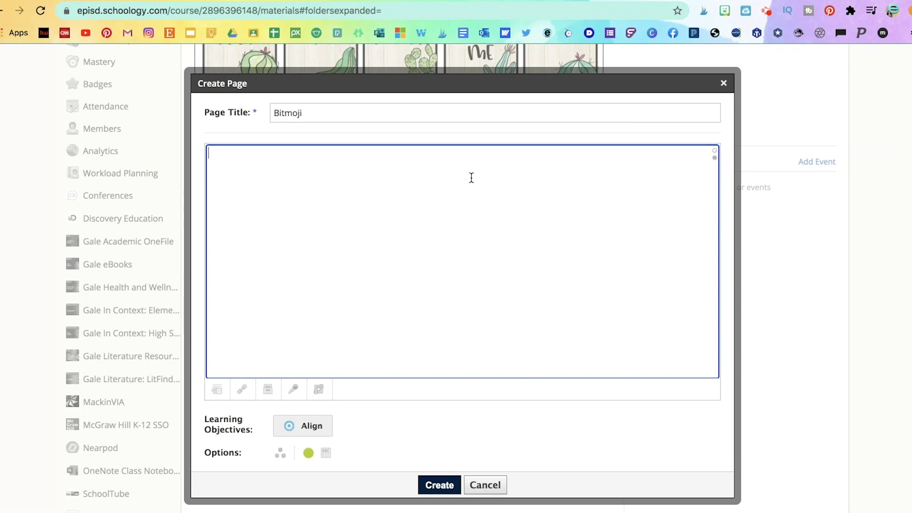
pyautogui.hotkey('ctrl', 'v')
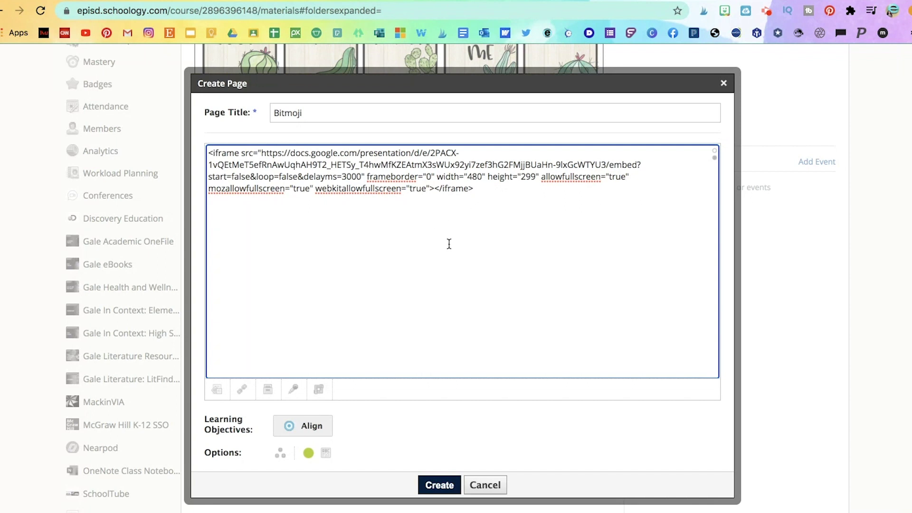
pyautogui.click(327, 453)
pyautogui.click(328, 453)
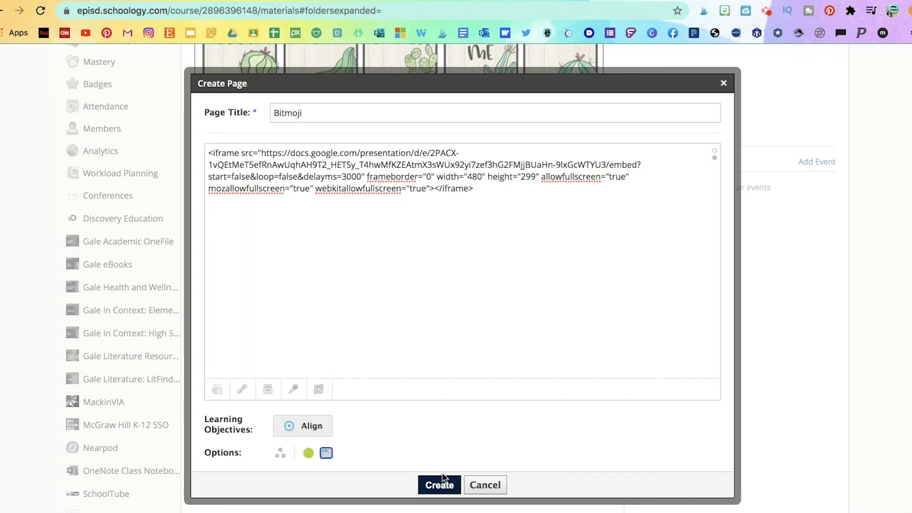
# Step: Create the Bitmoji page and check the embedded classroom slides on the materials page
pyautogui.click(438, 485)
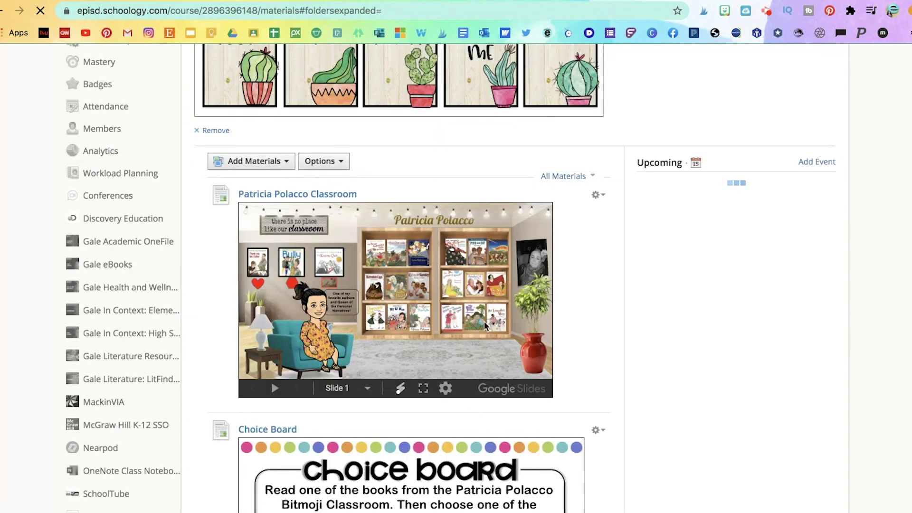
pyautogui.scroll(-13, 466, 335)
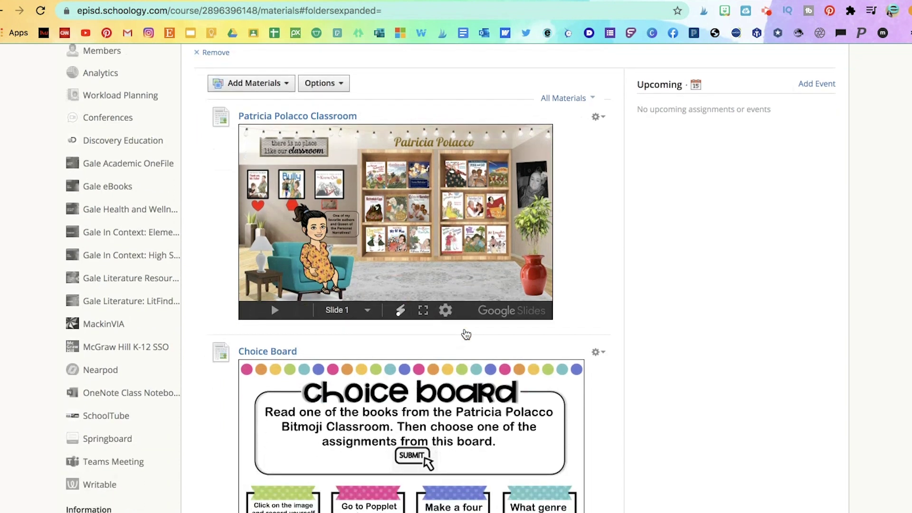
pyautogui.scroll(-6, 466, 335)
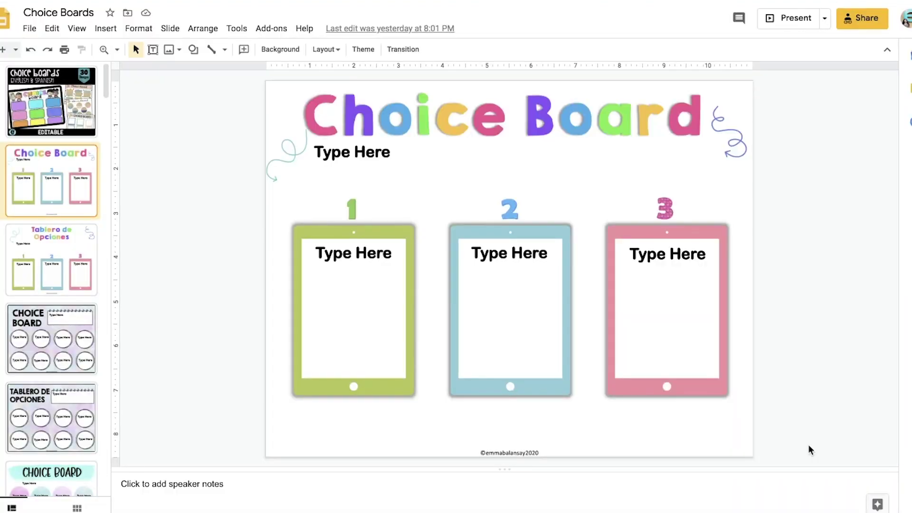
# Step: Scroll the filmstrip and select the polka-dot four-column Choice Board slide
pyautogui.scroll(-10, 81, 430)
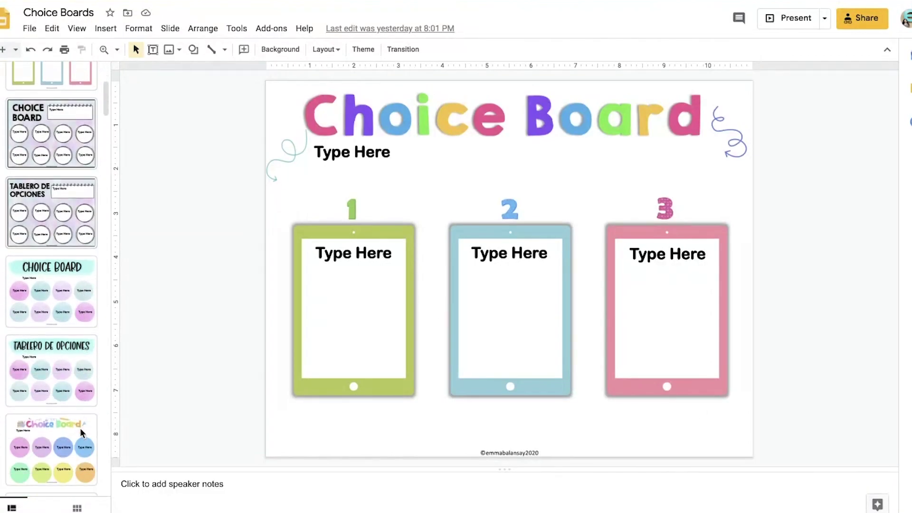
pyautogui.scroll(-12, 80, 432)
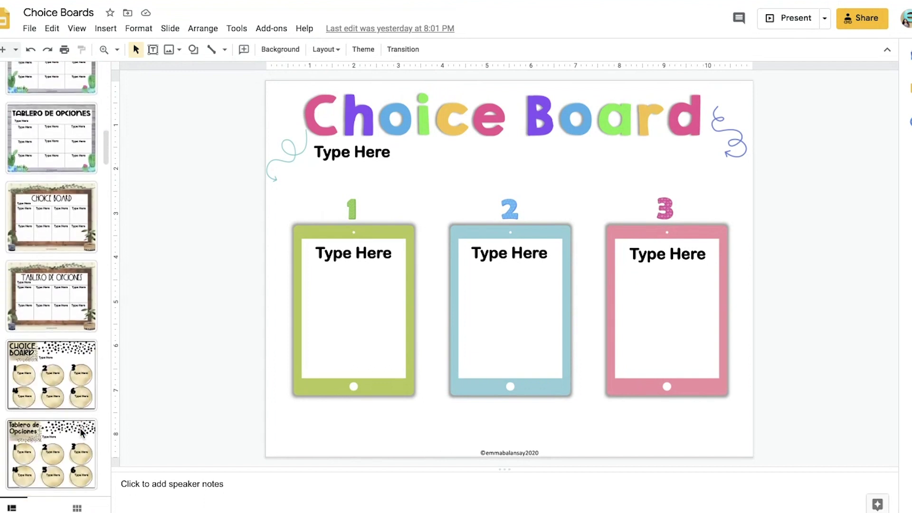
pyautogui.scroll(-12, 80, 432)
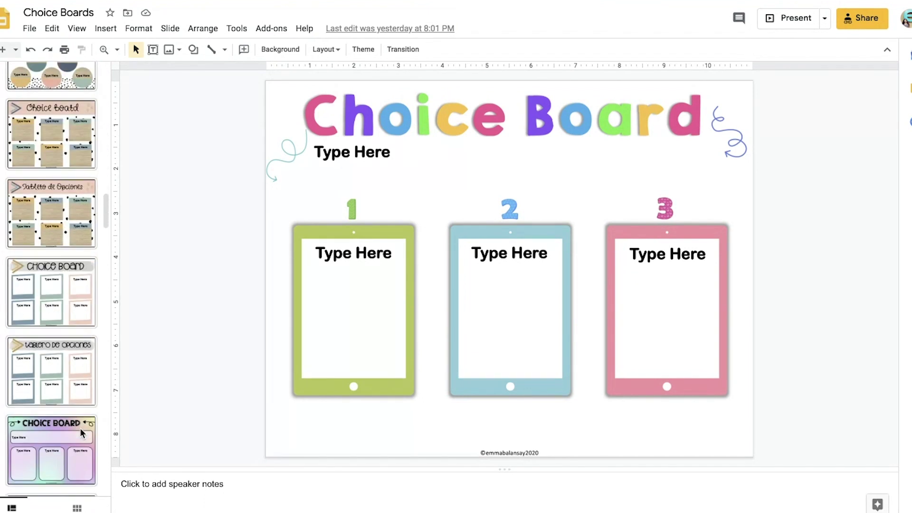
pyautogui.scroll(-15, 82, 432)
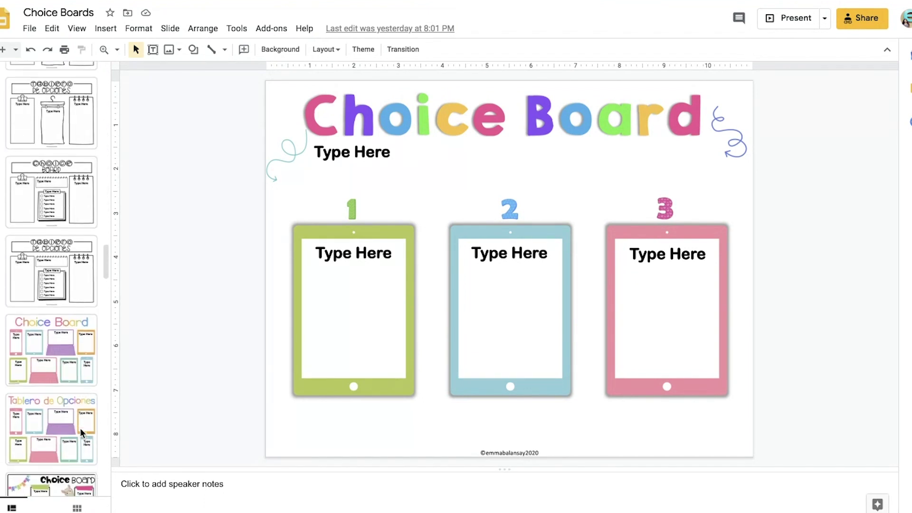
pyautogui.scroll(-15, 80, 428)
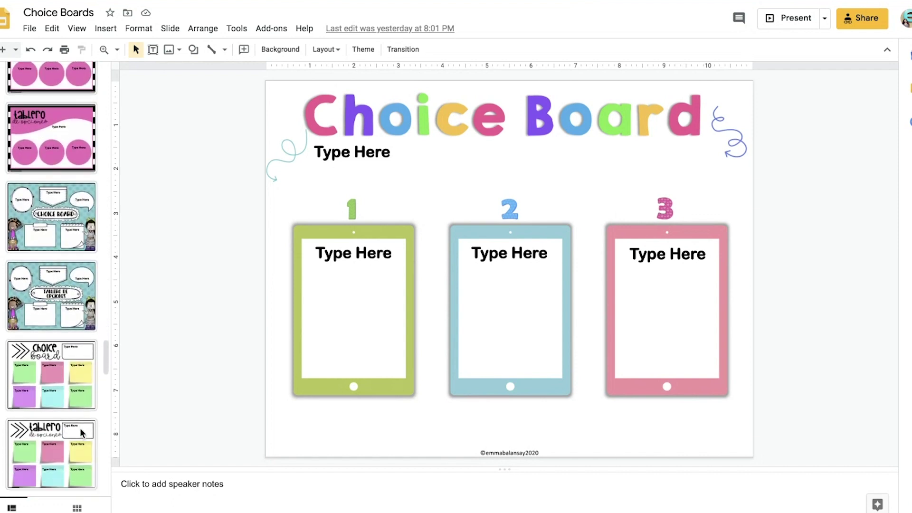
pyautogui.scroll(-15, 81, 432)
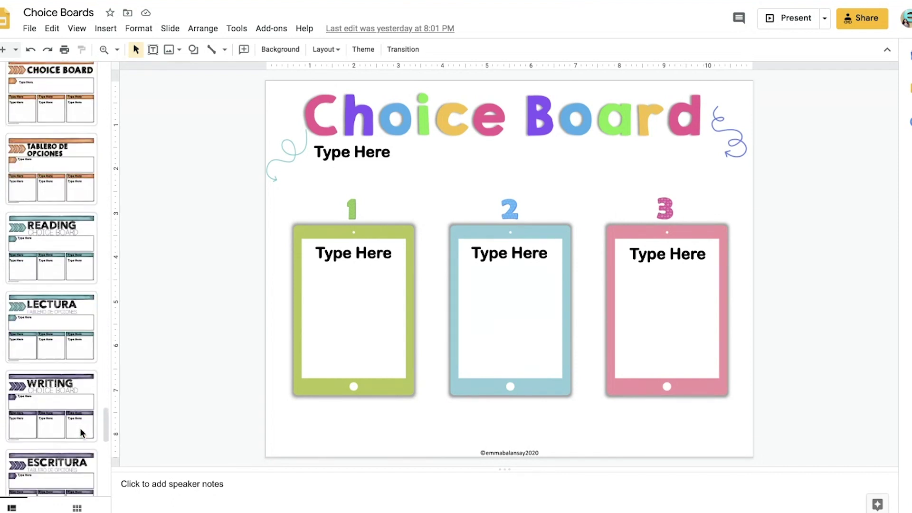
pyautogui.scroll(-15, 79, 432)
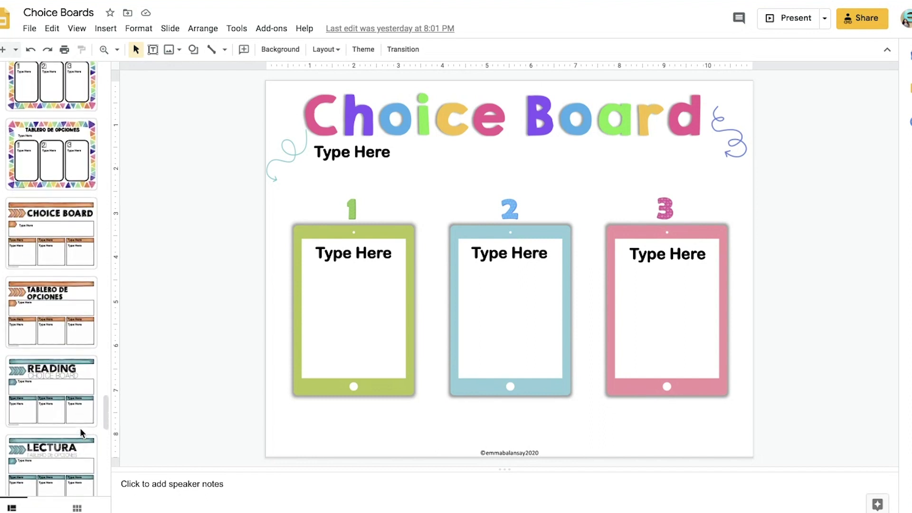
pyautogui.scroll(-15, 81, 432)
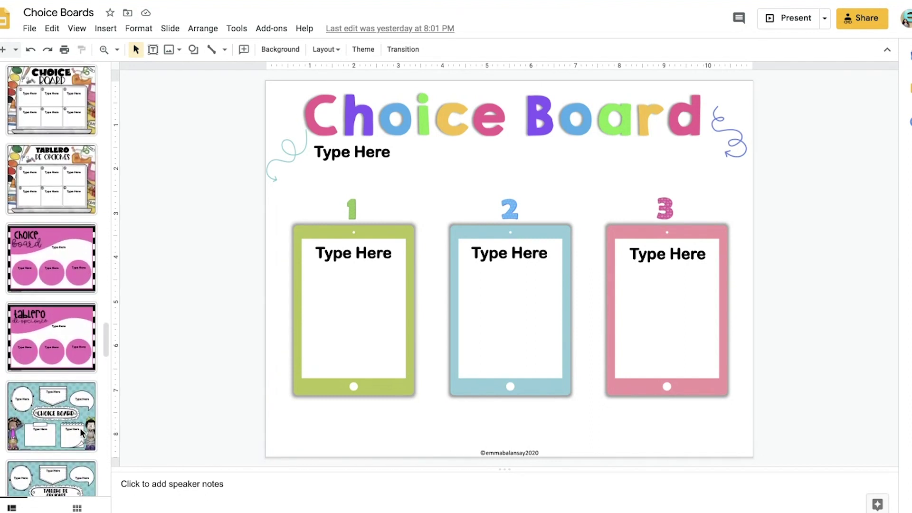
pyautogui.scroll(3, 81, 432)
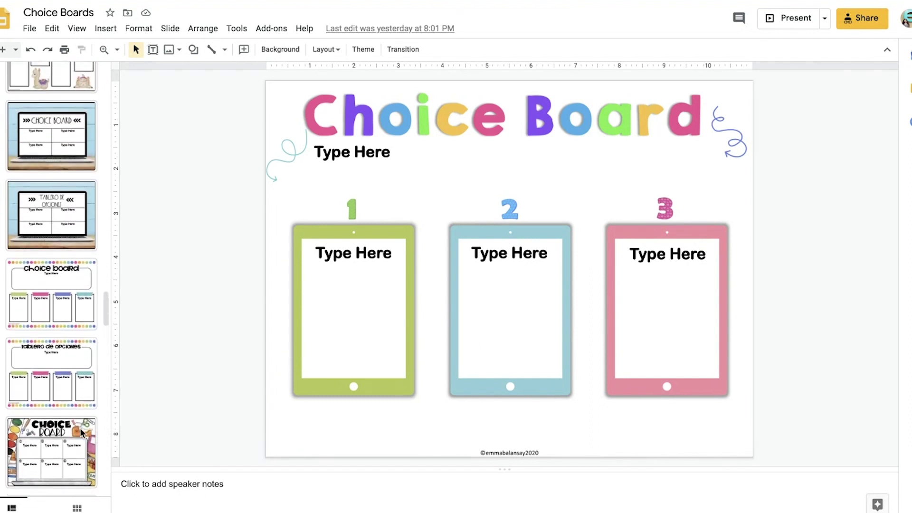
pyautogui.click(78, 304)
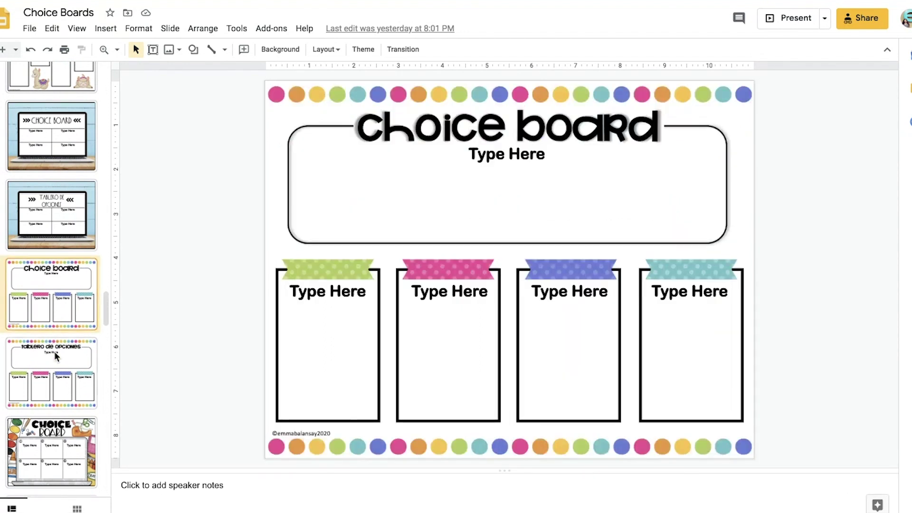
# Step: Preview the Spanish tablero de opciones version, return to the English board, and select its Type Here heading
pyautogui.click(55, 379)
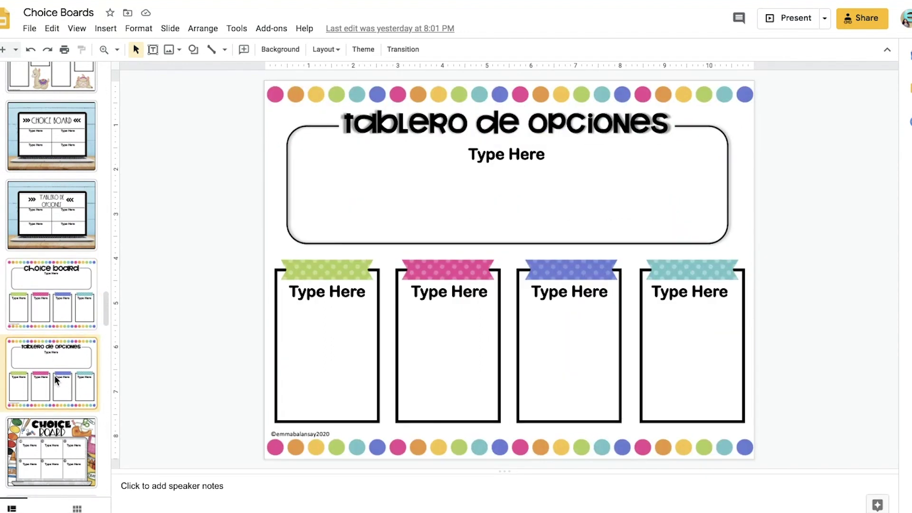
pyautogui.click(56, 298)
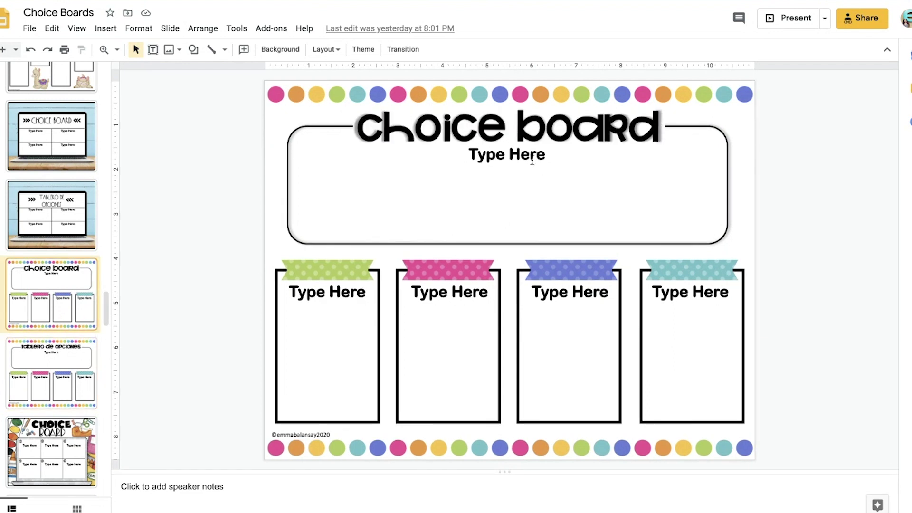
pyautogui.click(531, 161)
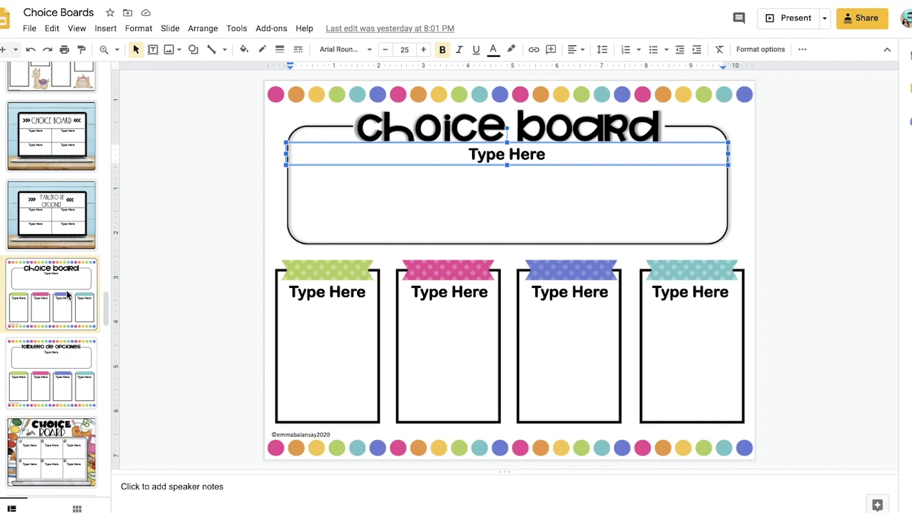
# Step: Make a copy of only the selected slide as a new presentation named 'Choice Board Reading'
pyautogui.click(31, 30)
pyautogui.moveTo(136, 138)
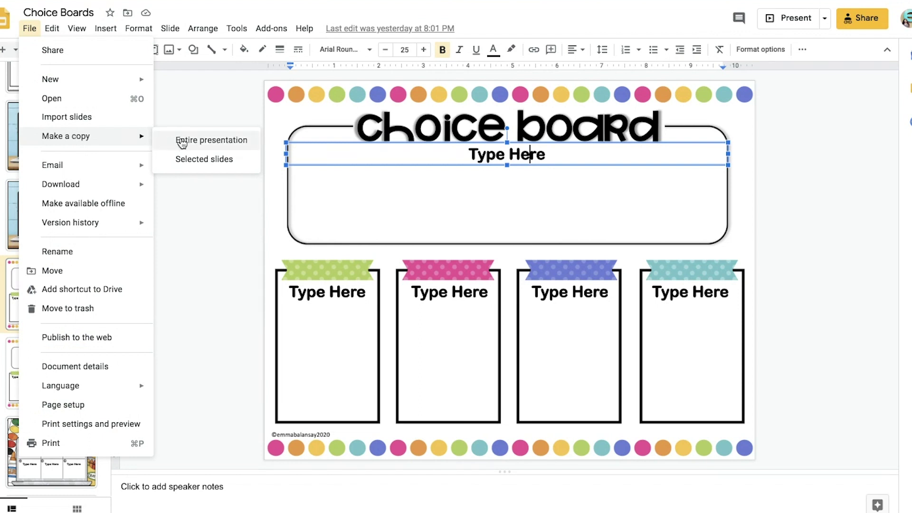
pyautogui.click(189, 159)
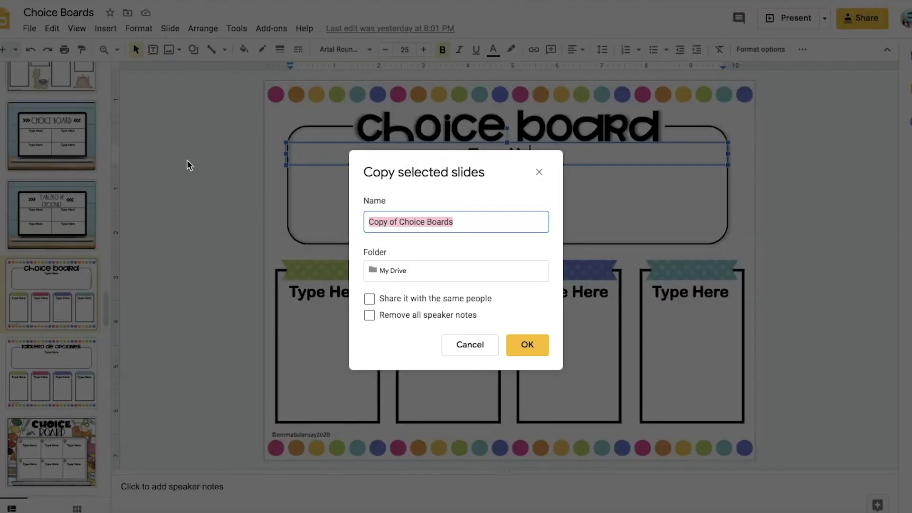
pyautogui.write('Cho')
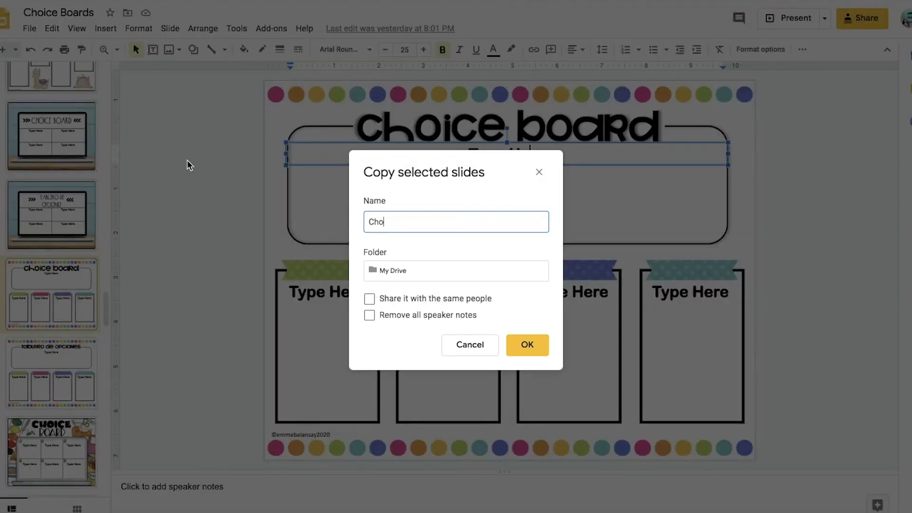
pyautogui.write('iceBoa')
pyautogui.press('BackSpace')
pyautogui.press('BackSpace')
pyautogui.press('BackSpace')
pyautogui.write('Board Reading')
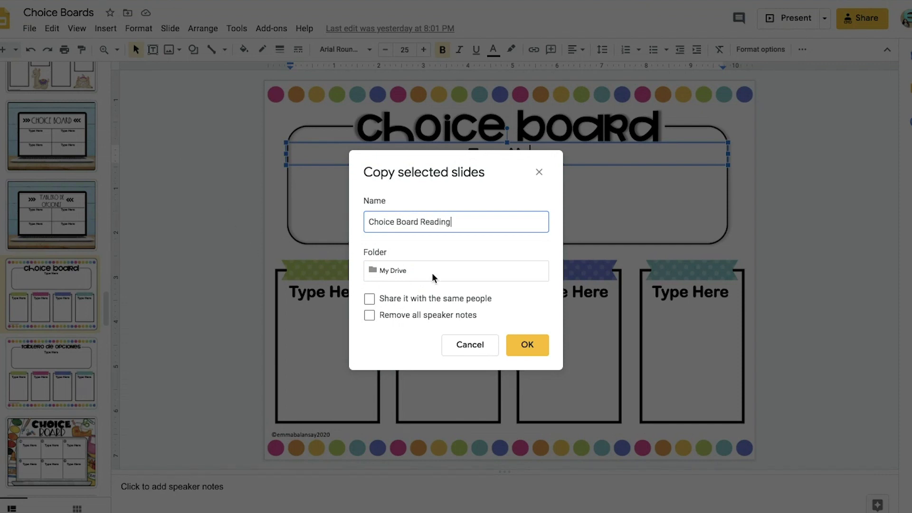
pyautogui.click(528, 343)
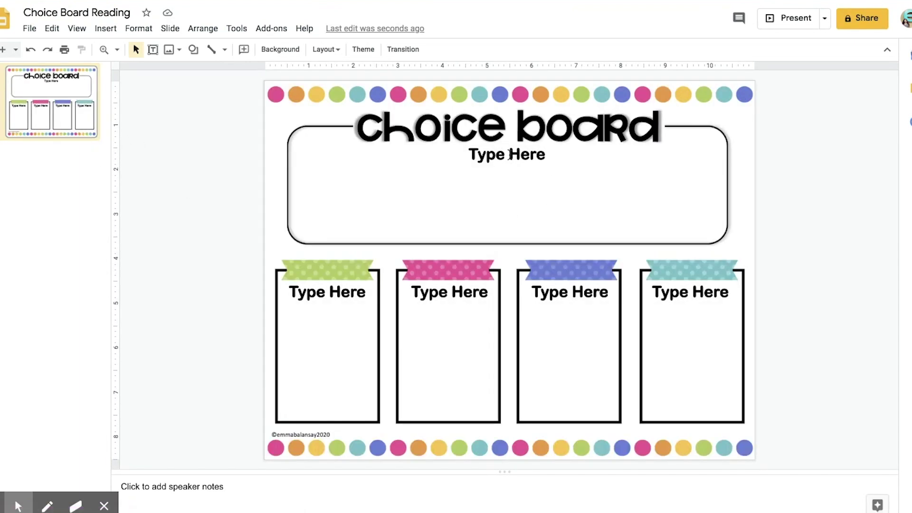
pyautogui.click(510, 155)
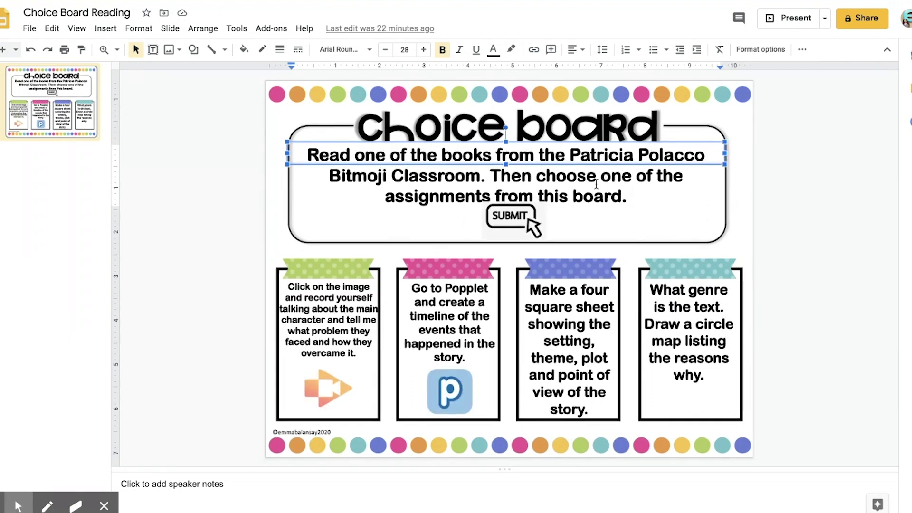
pyautogui.click(611, 223)
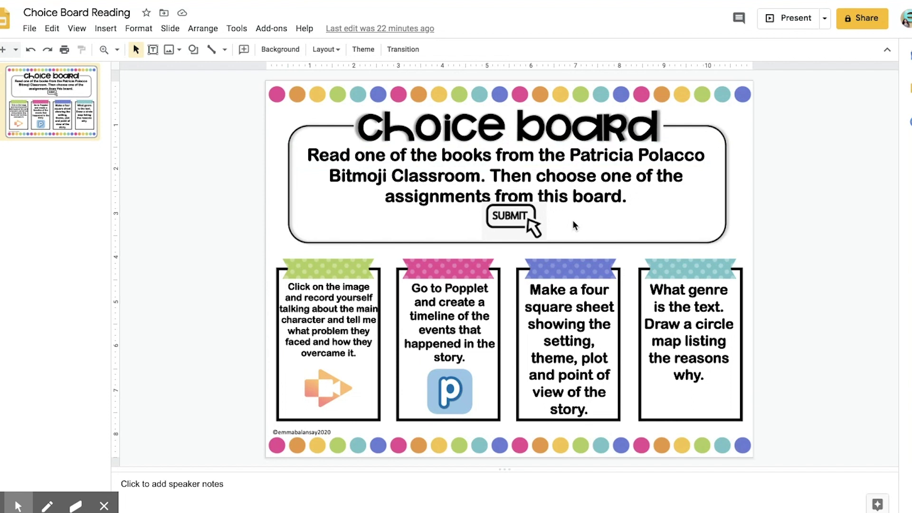
pyautogui.click(107, 29)
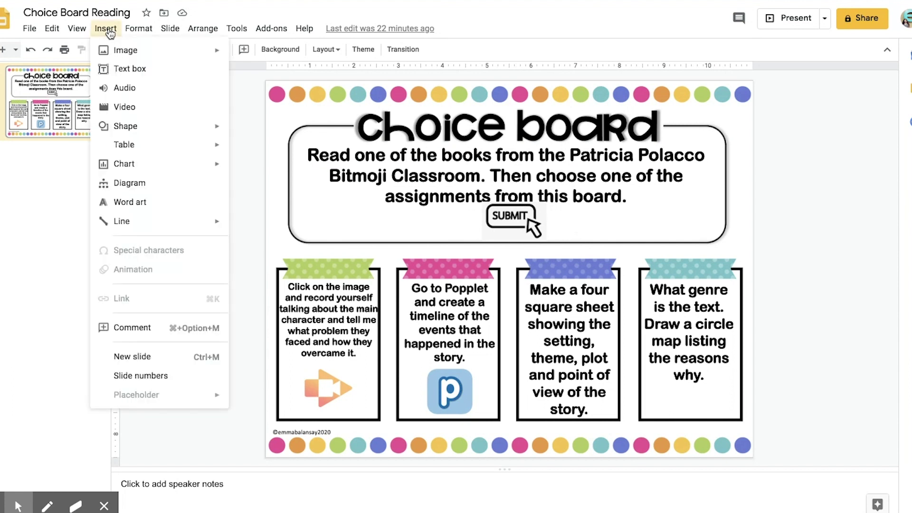
pyautogui.moveTo(125, 50)
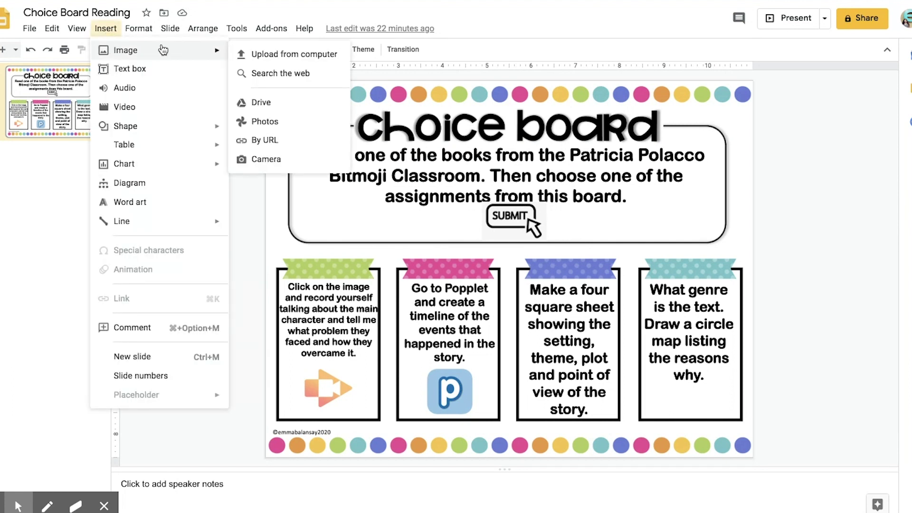
pyautogui.click(295, 56)
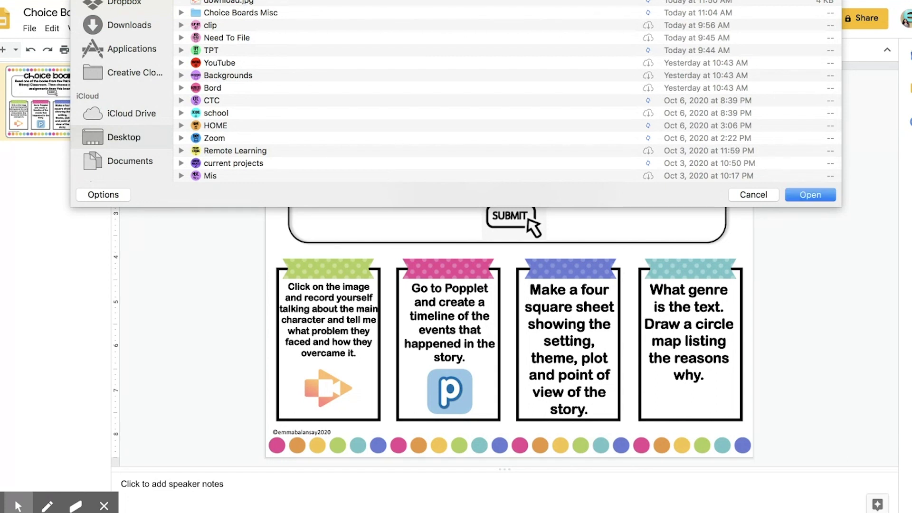
pyautogui.click(802, 192)
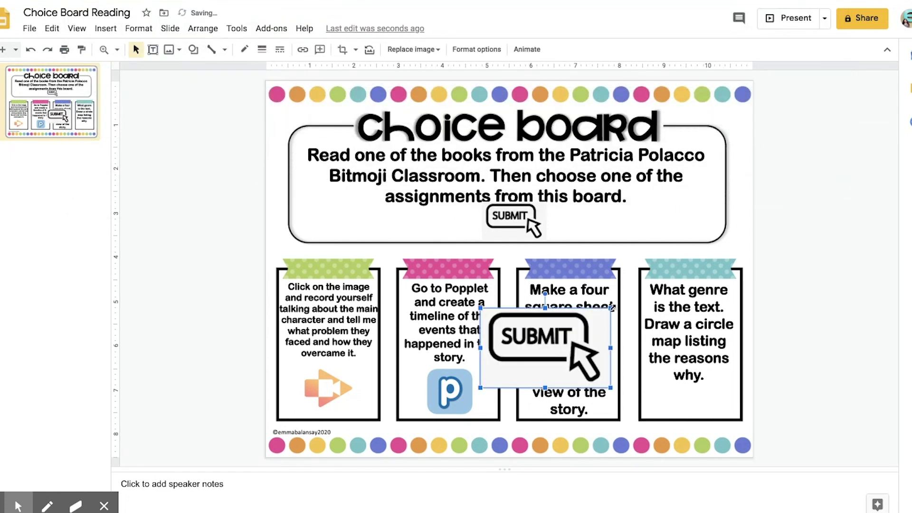
pyautogui.moveTo(612, 308); pyautogui.dragTo(683, 212)
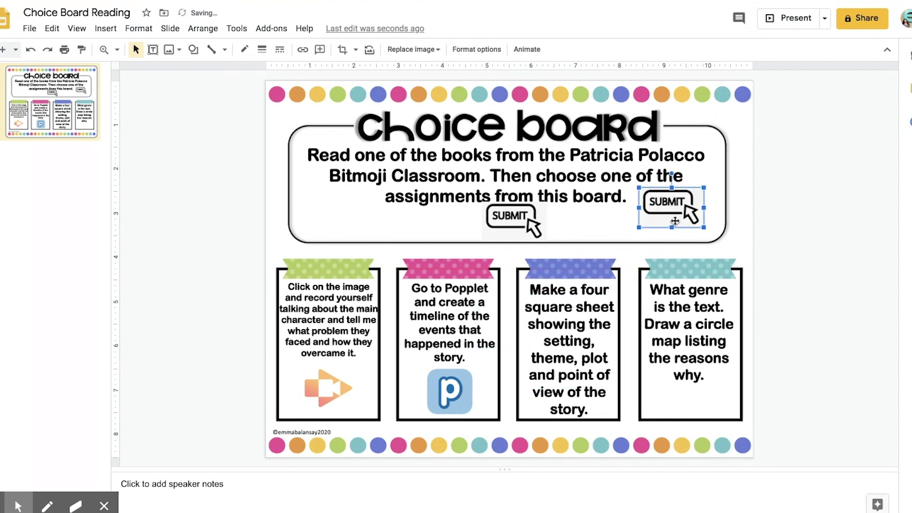
pyautogui.press('Delete')
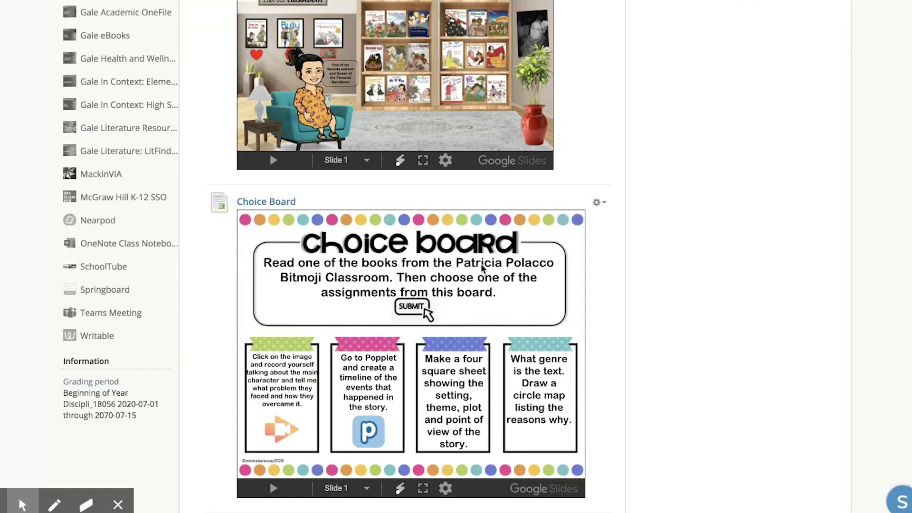
# Step: Add a media album titled 'Submit' to the course materials and finish its setup
pyautogui.scroll(5, 482, 267)
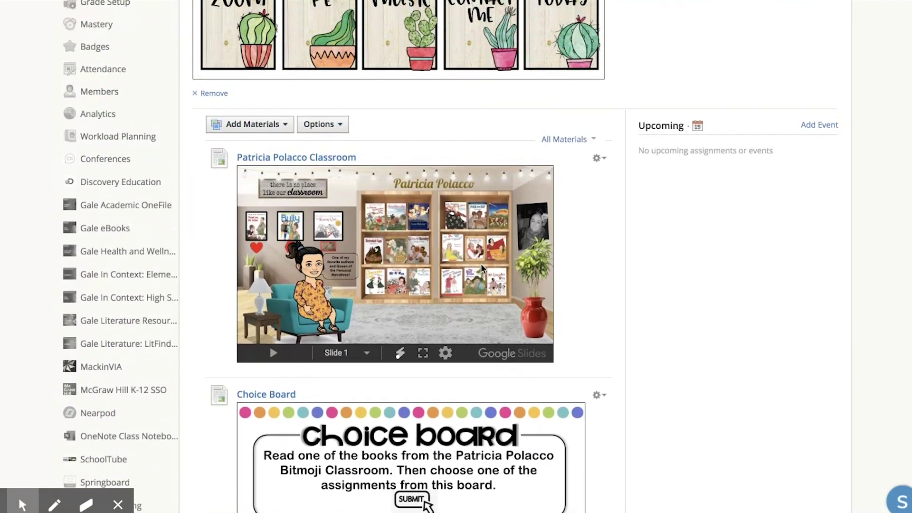
pyautogui.click(262, 166)
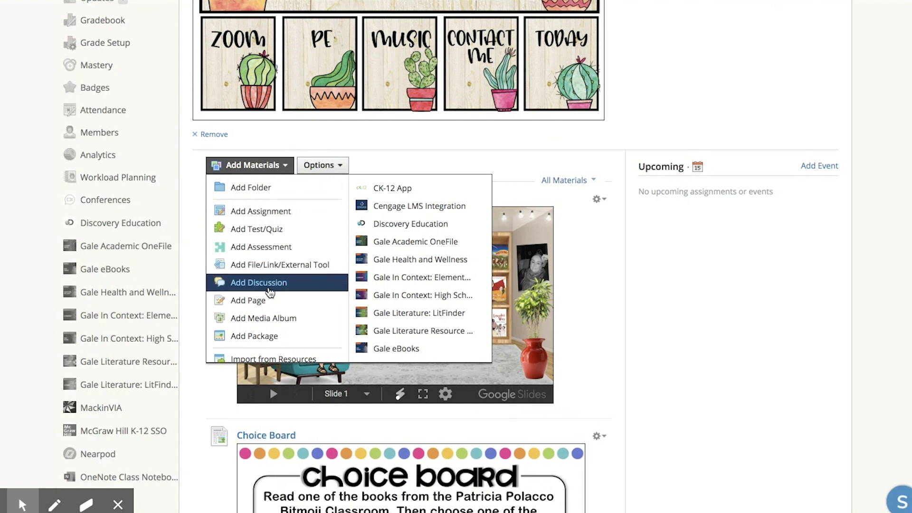
pyautogui.click(268, 317)
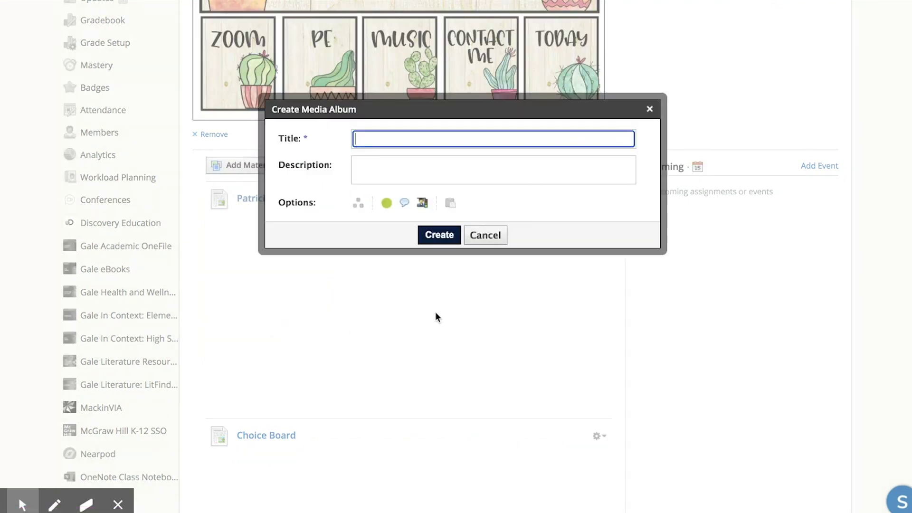
pyautogui.write('Submit')
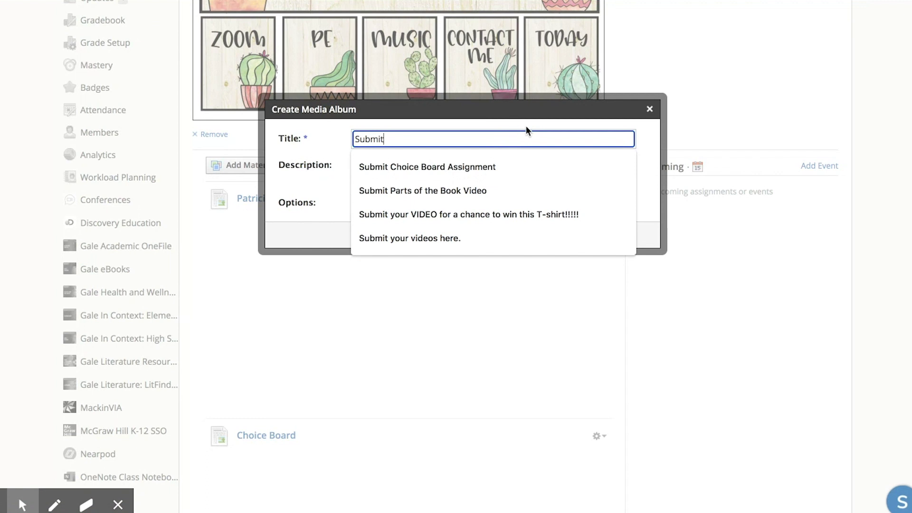
pyautogui.click(442, 236)
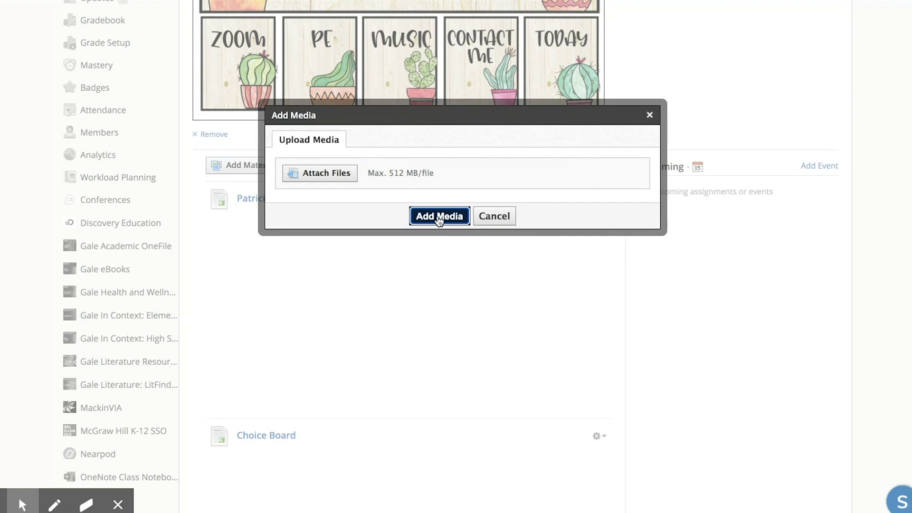
pyautogui.click(439, 217)
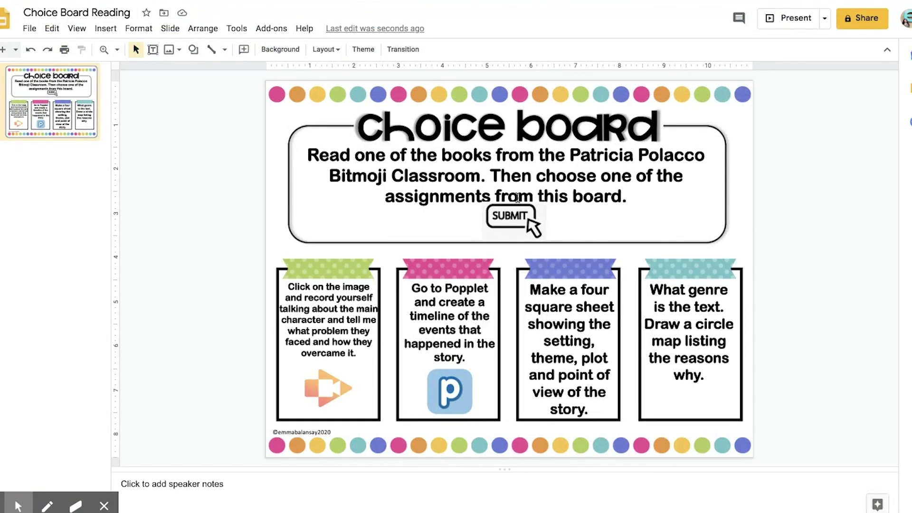
# Step: Link the SUBMIT image to the Submit media album URL with Insert > Link
pyautogui.click(505, 217)
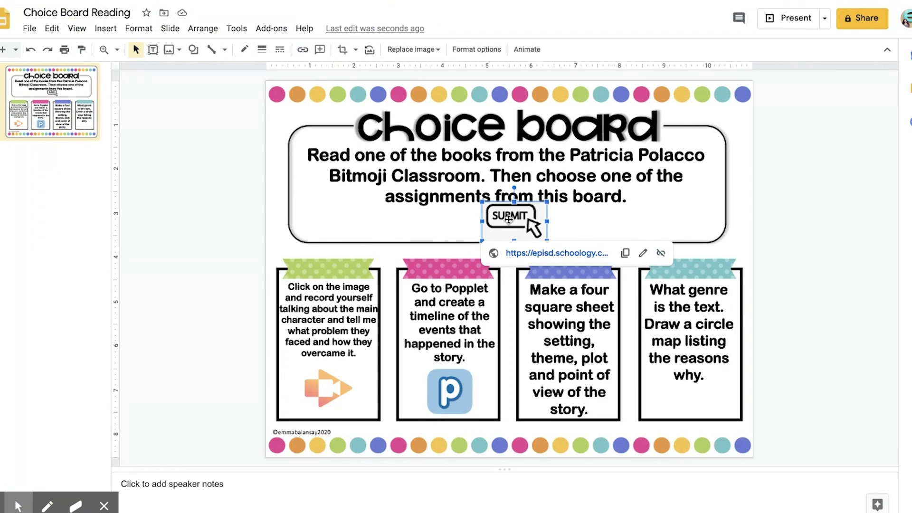
pyautogui.click(108, 30)
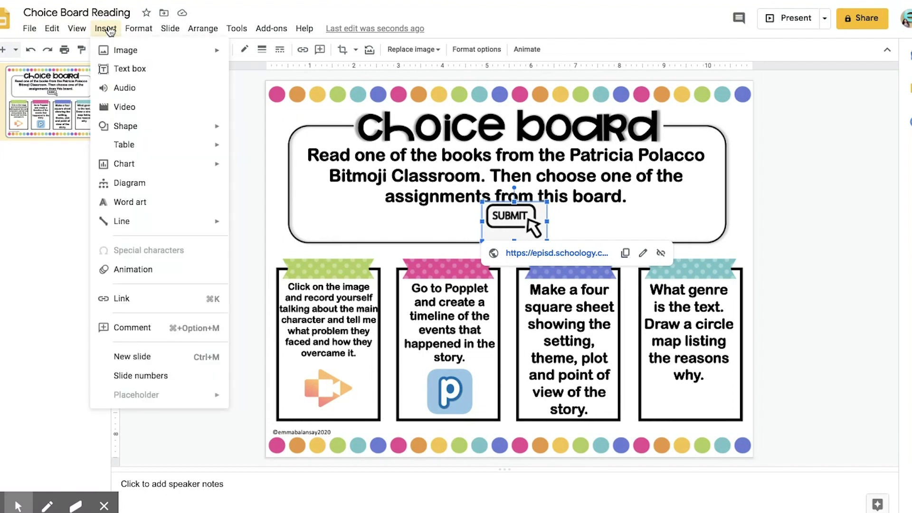
pyautogui.click(146, 308)
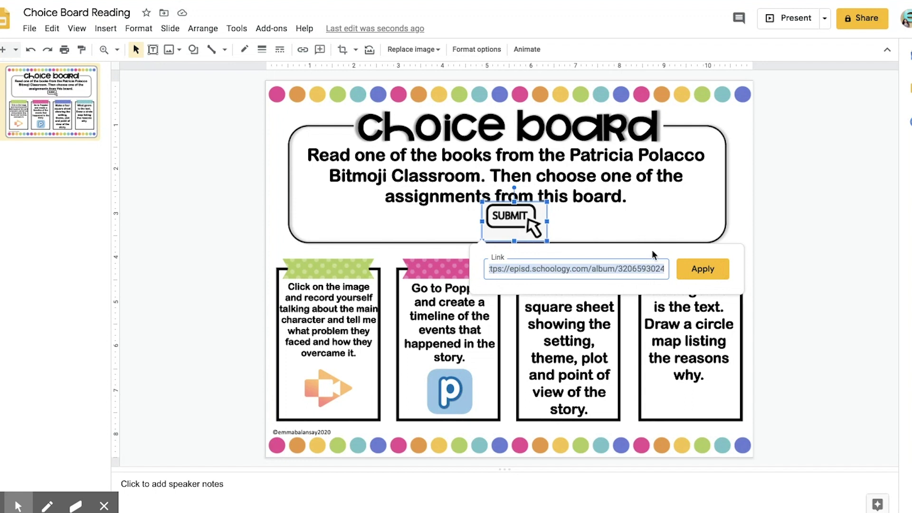
pyautogui.click(709, 269)
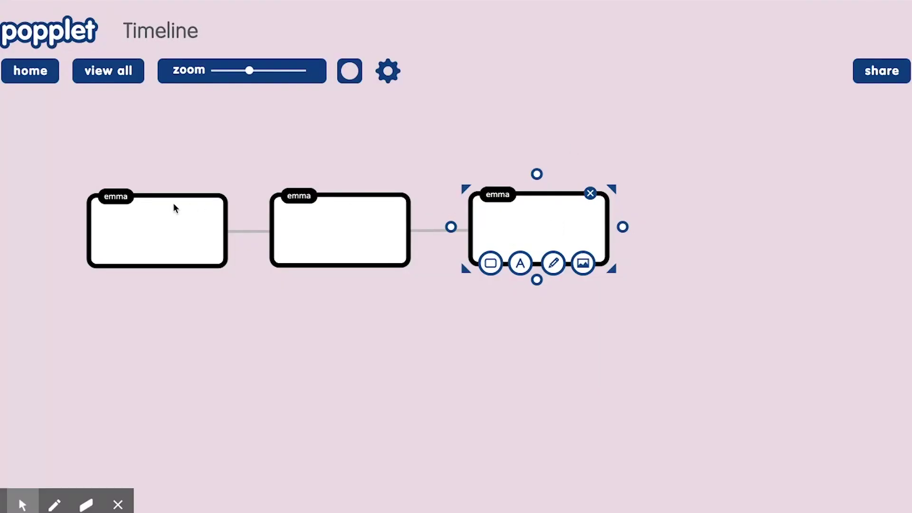
# Step: Add a fourth popple linked after the third and move it clear of its neighbour
pyautogui.moveTo(623, 227); pyautogui.dragTo(662, 227)
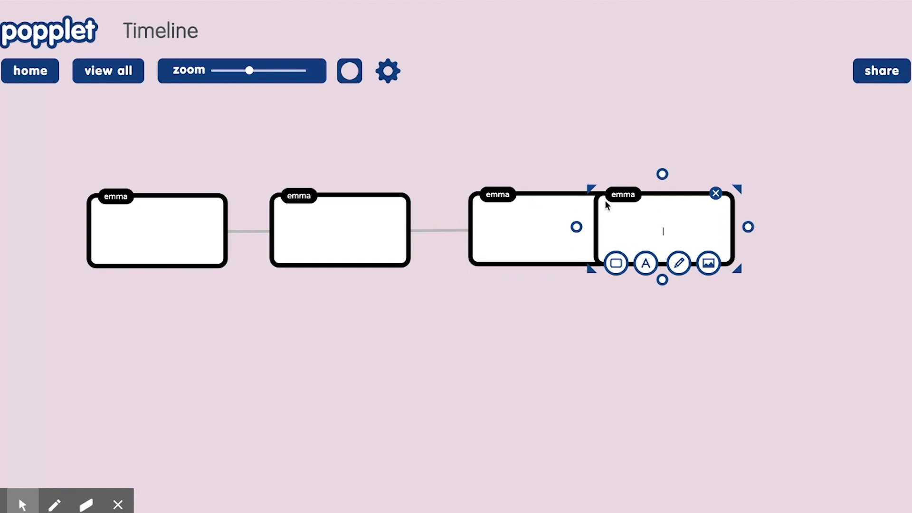
pyautogui.moveTo(645, 209); pyautogui.dragTo(699, 213)
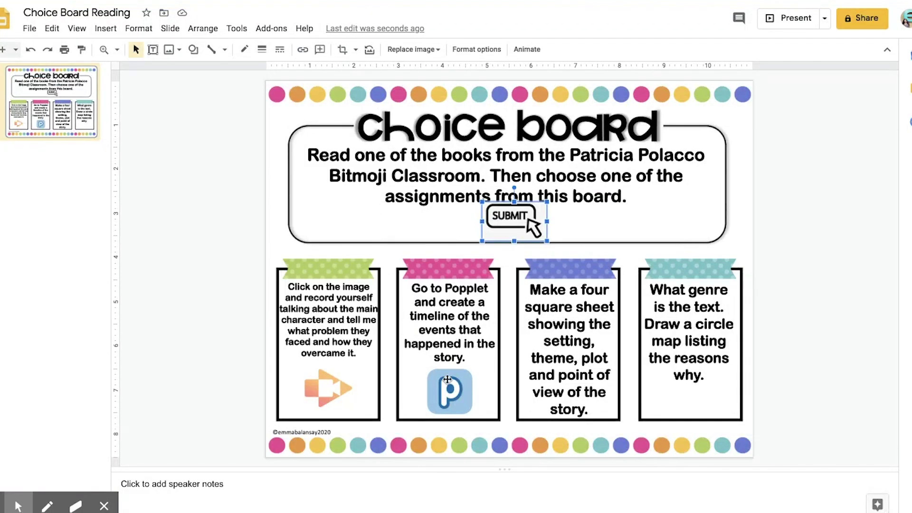
pyautogui.click(452, 388)
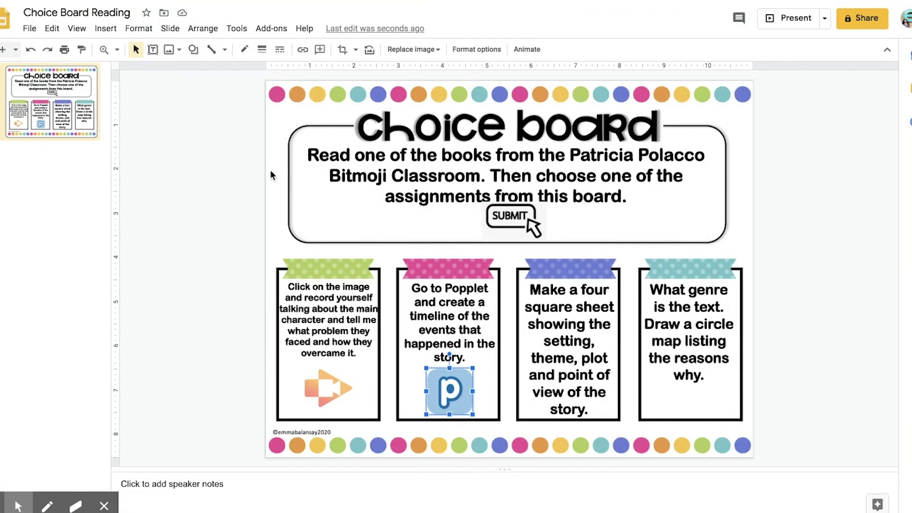
# Step: Open the link entry box for the Popplet logo via Insert > Link
pyautogui.click(107, 29)
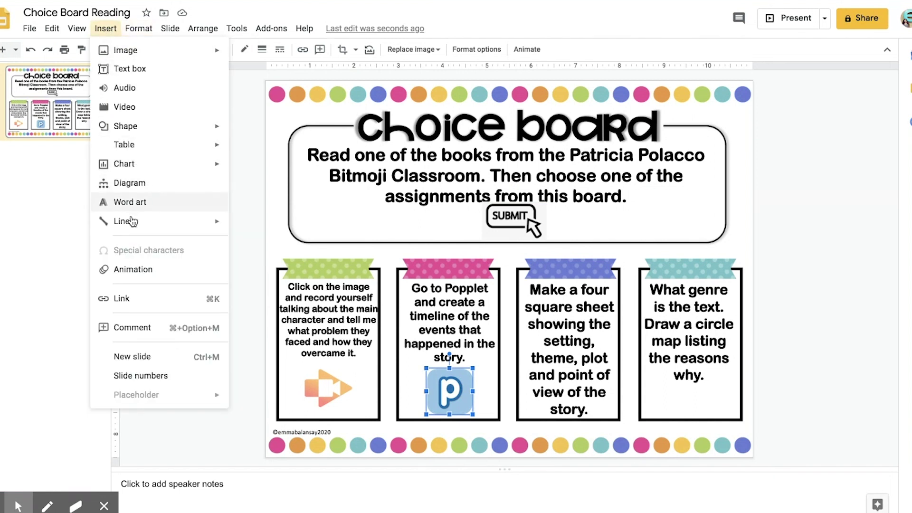
pyautogui.click(139, 298)
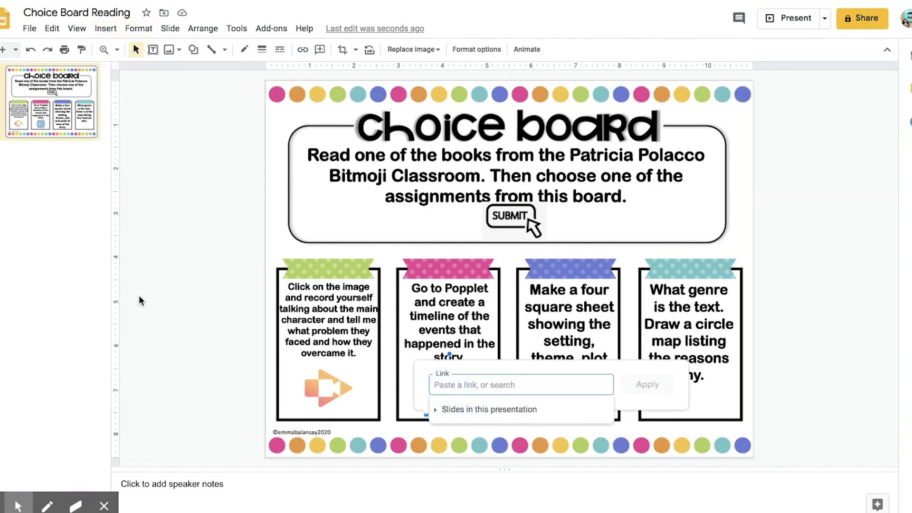